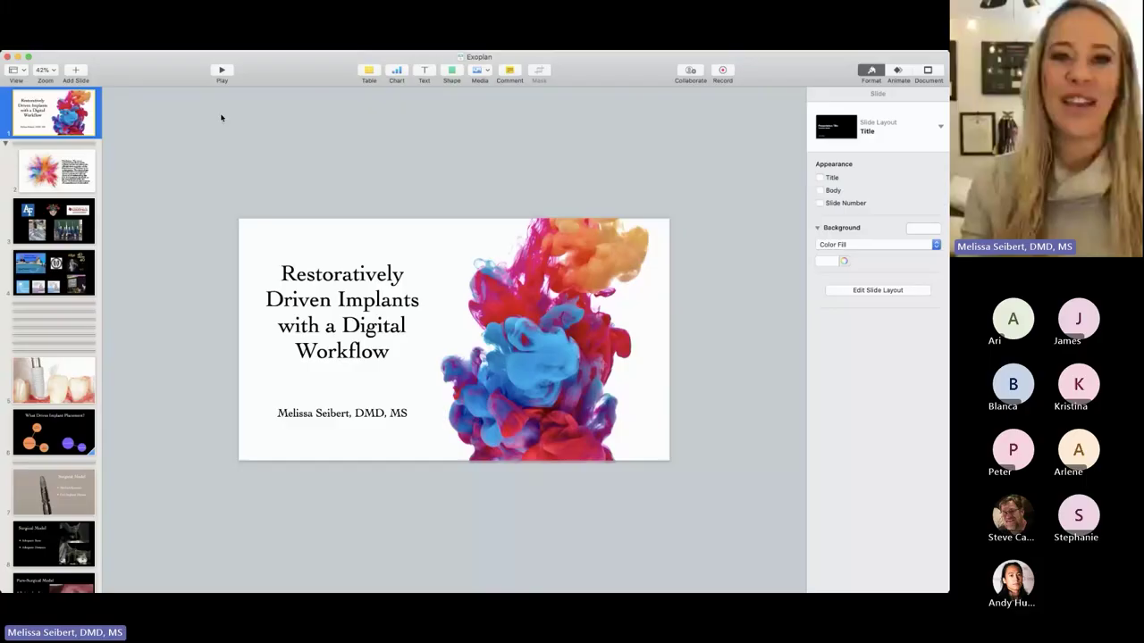
- Start the slideshow from the title slide and switch to the exocad design view
left_click(222, 71)
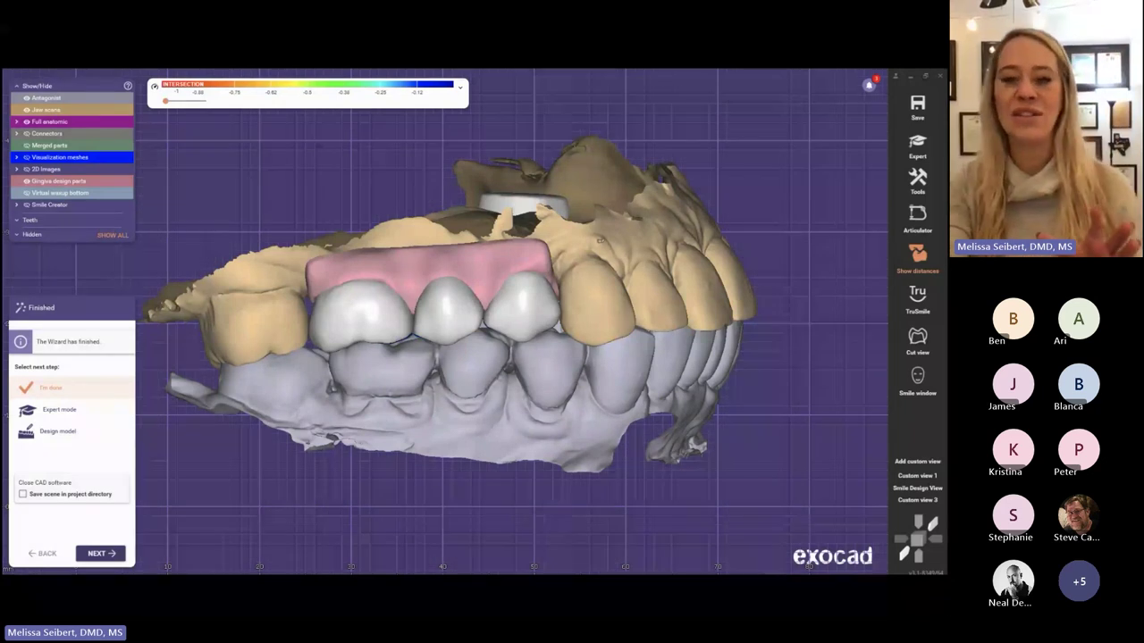
key("alt+Tab")
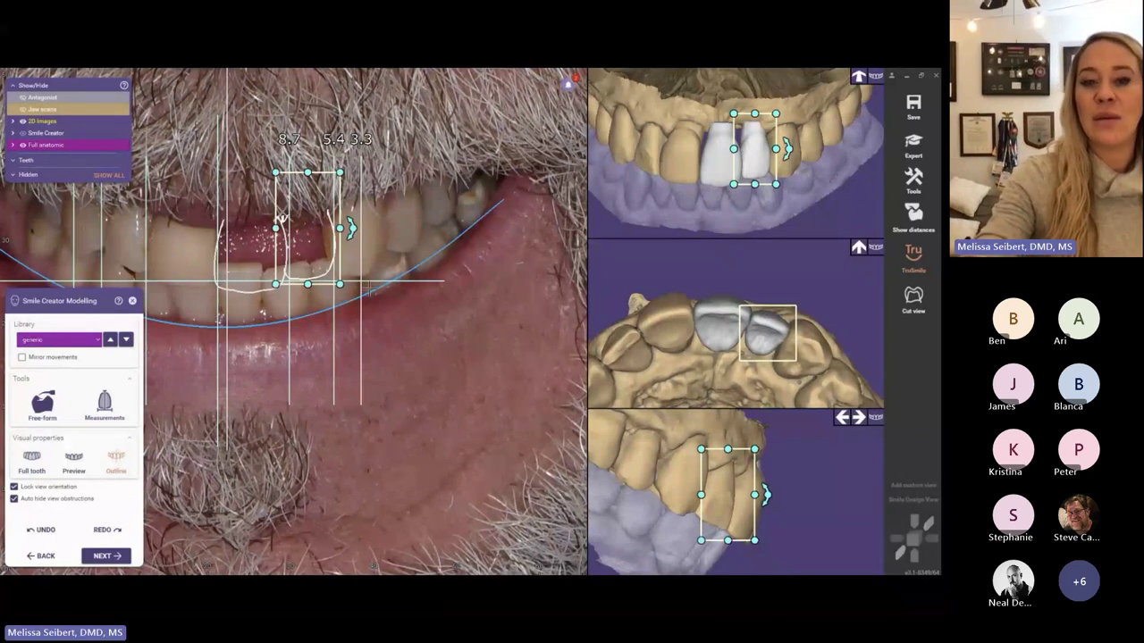
- Select the designed central and lateral incisors in turn and inspect their shape and position in the arch views
left_click(262, 302)
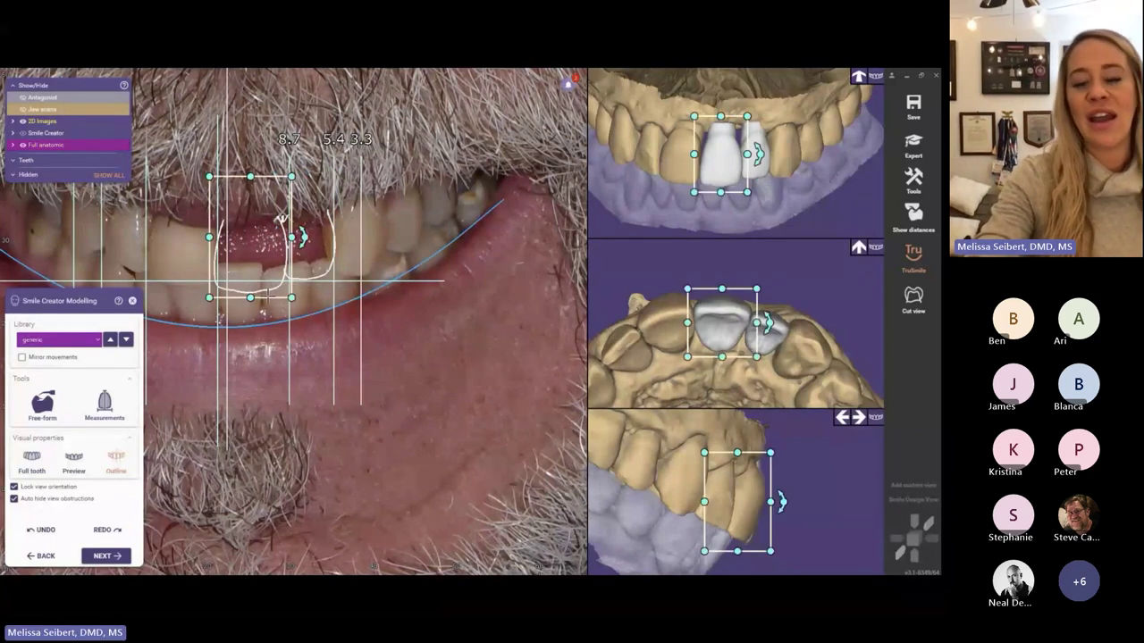
right_click_drag(789, 177, 781, 173)
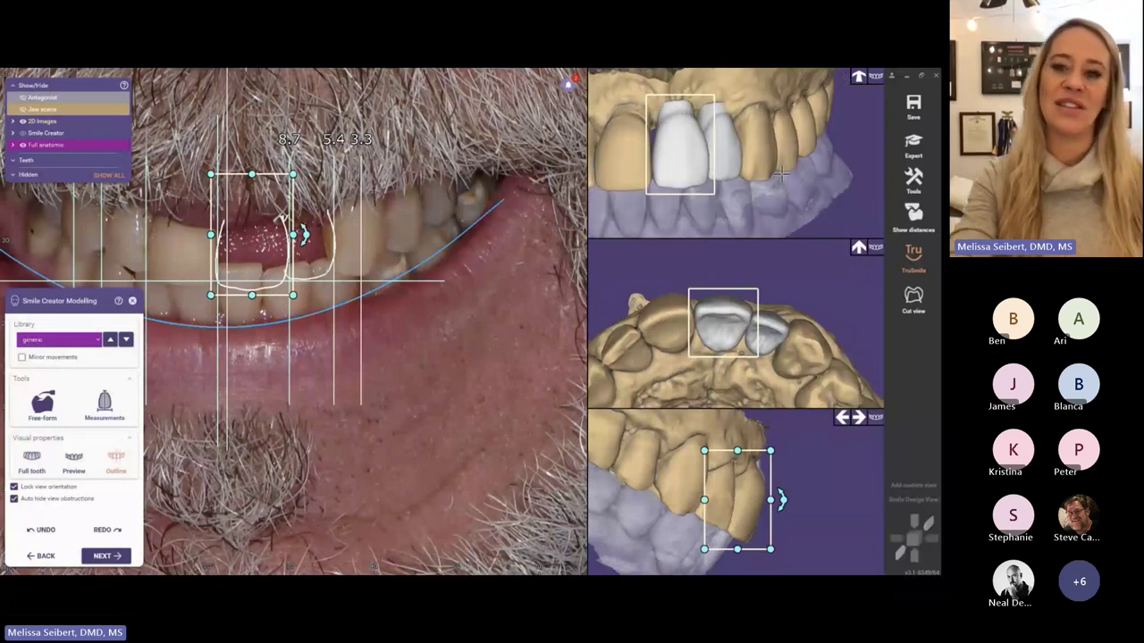
right_click_drag(757, 333, 766, 331)
left_click(770, 331)
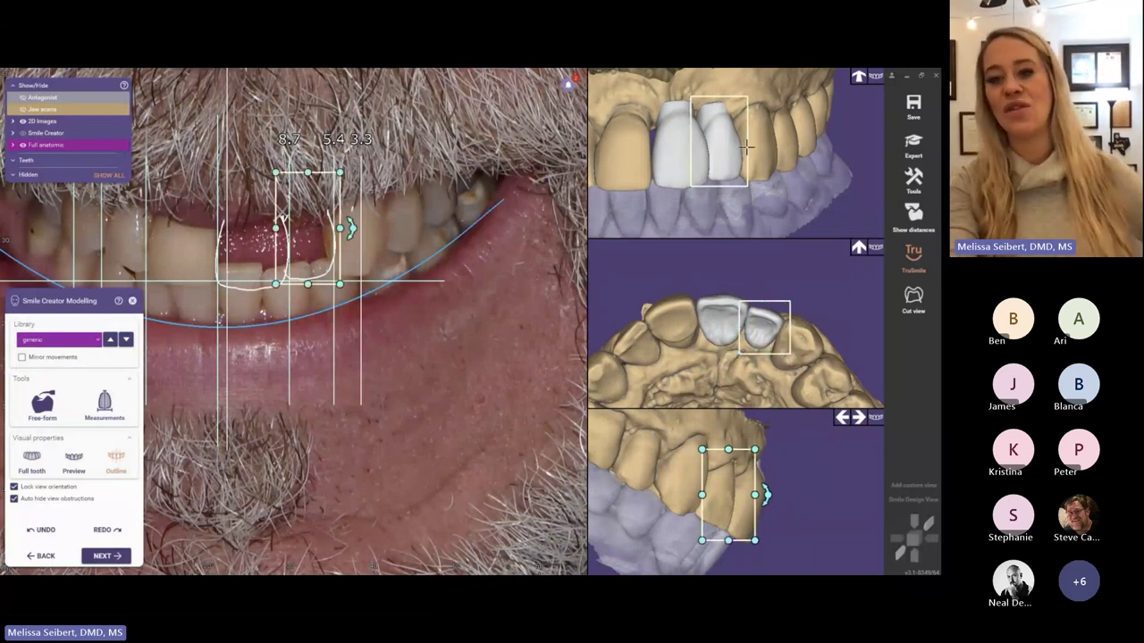
right_click_drag(766, 183, 769, 182)
scroll(768, 182, "down", 5)
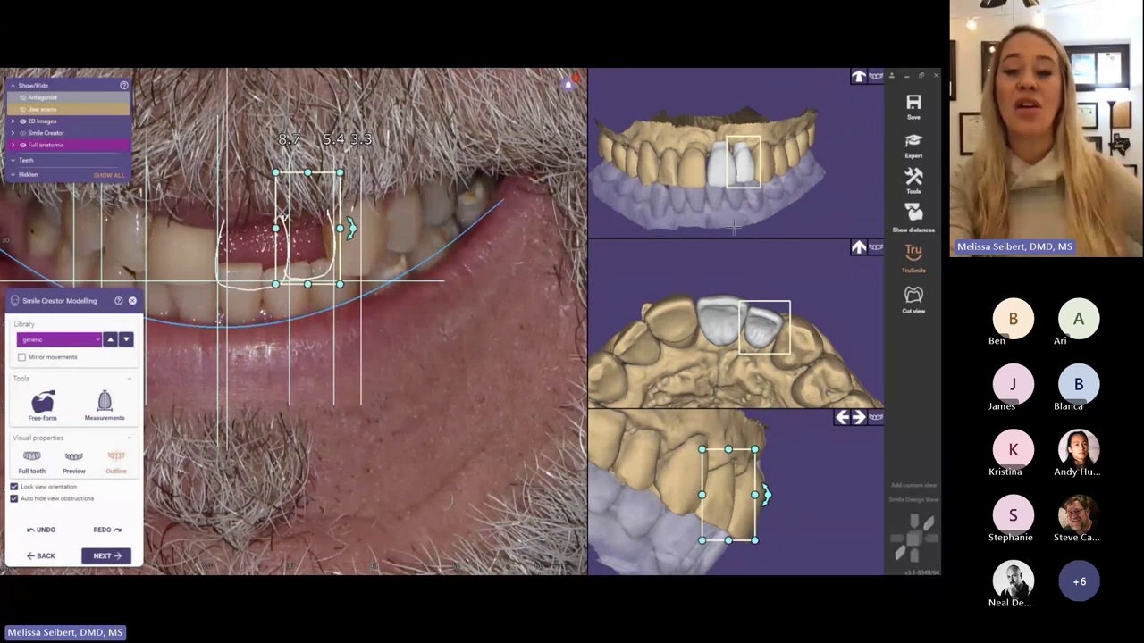
- Try the ZRS 07 and priti_R tooth libraries on the two designed incisors, and finish with a third, green-labelled library
left_click(99, 344)
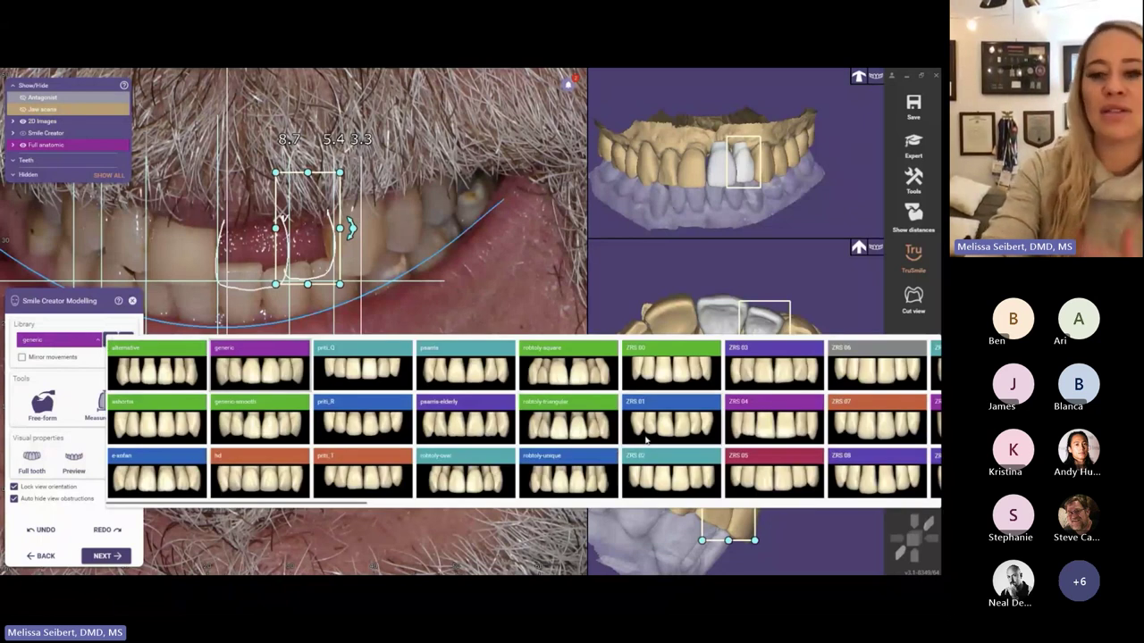
left_click(872, 423)
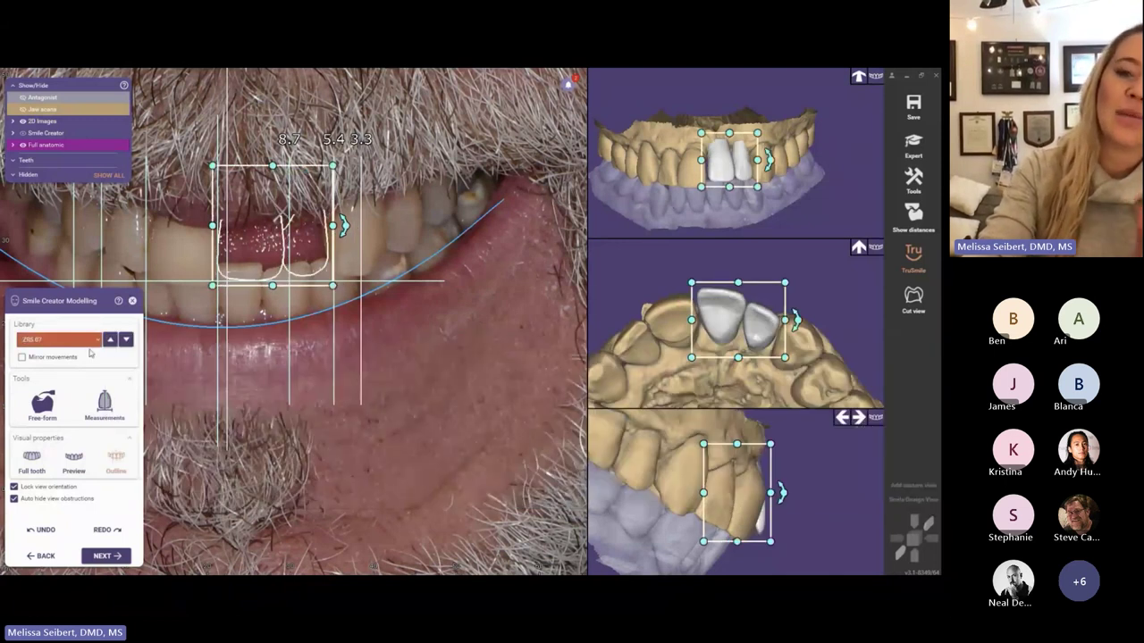
left_click(94, 340)
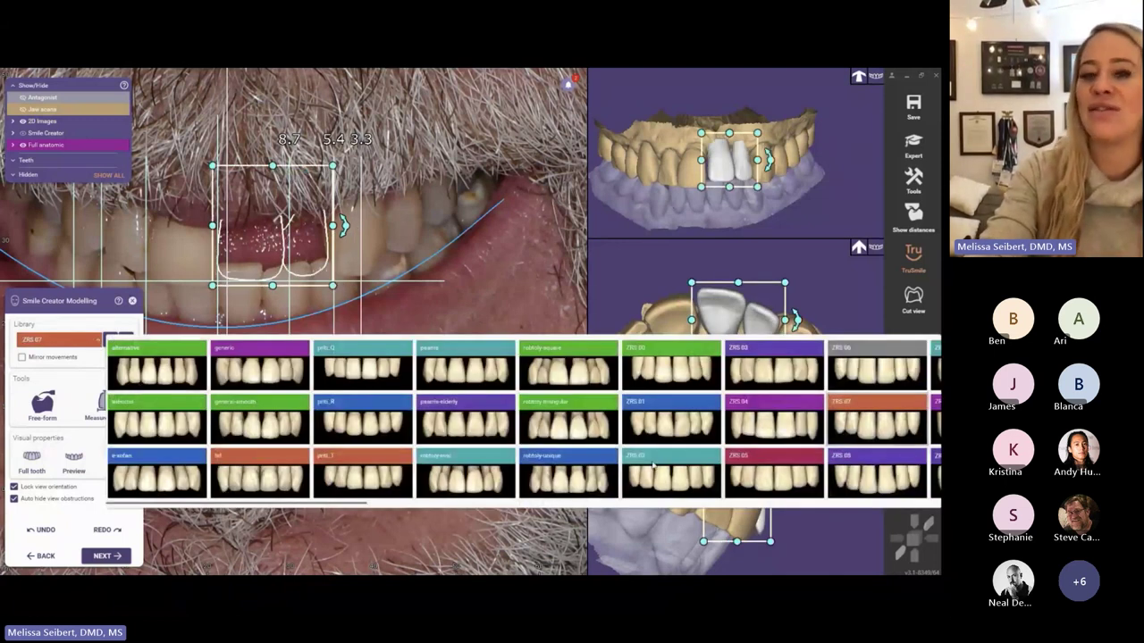
left_click(394, 432)
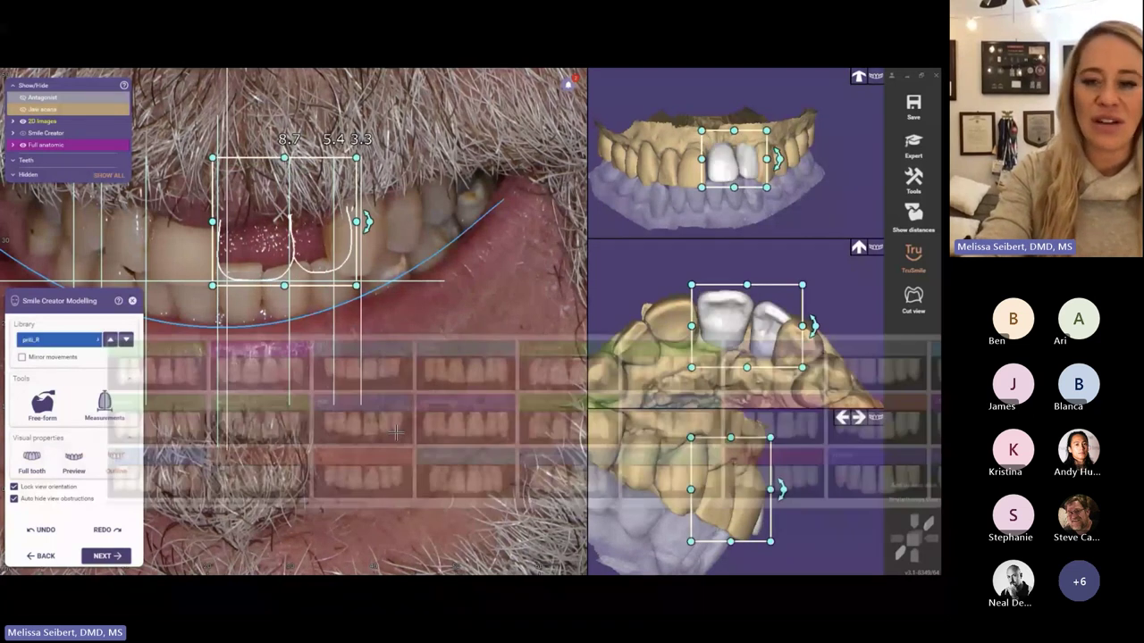
left_click(94, 341)
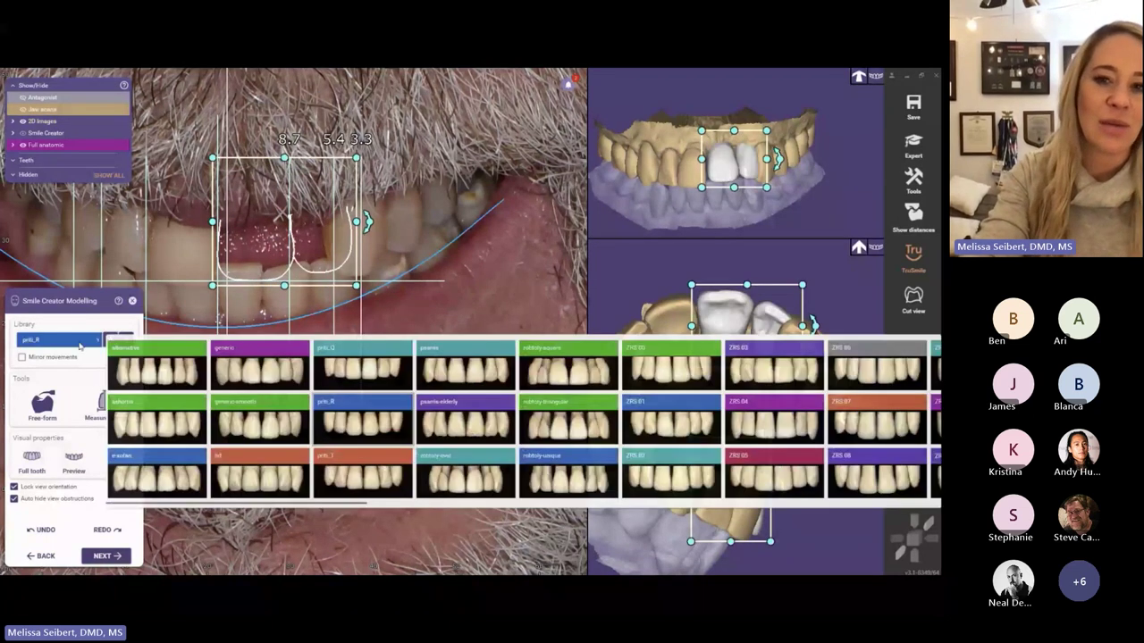
left_click(143, 433)
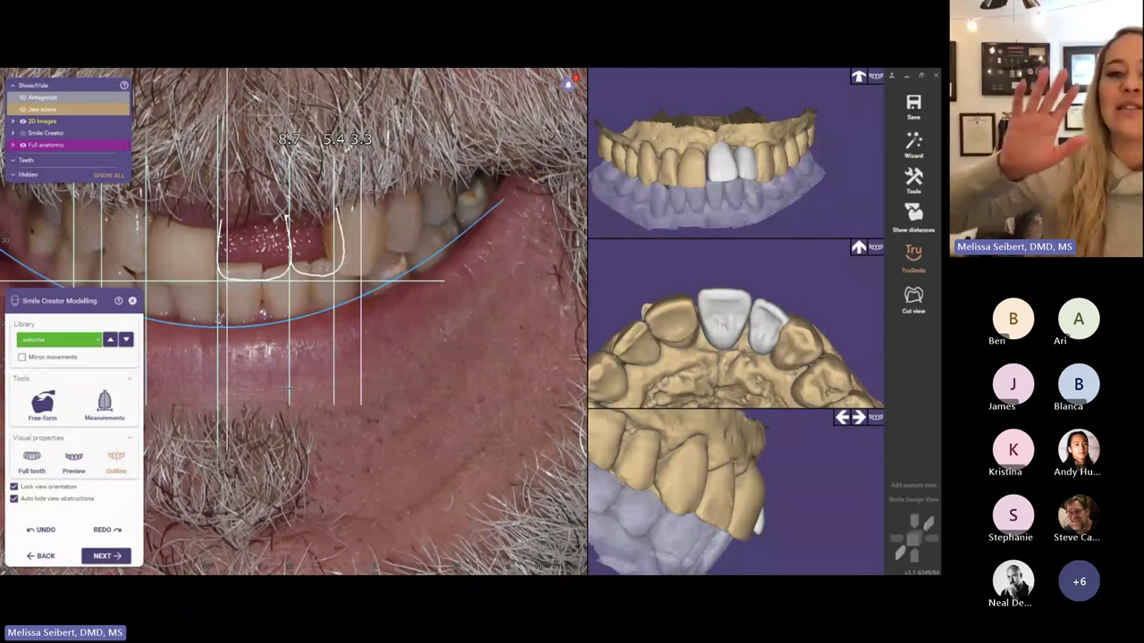
- Free-form the incisal edge of the designed central incisor with the anatomic Cusps preset, check it against the smile photo and accept the shape
scroll(288, 391, "down", 2)
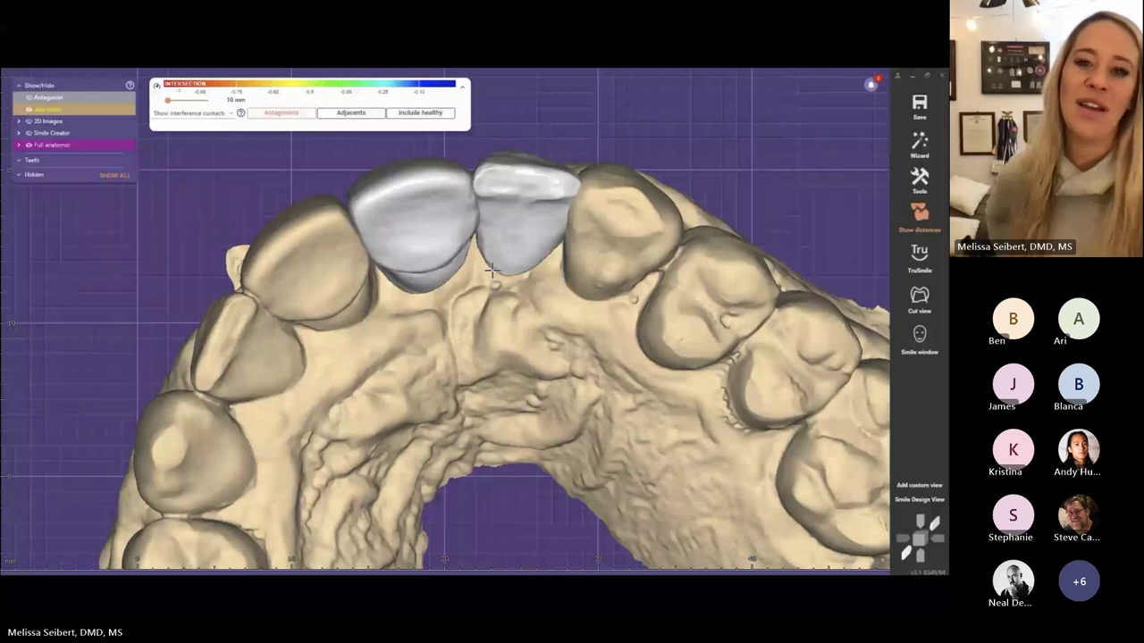
left_click(529, 230)
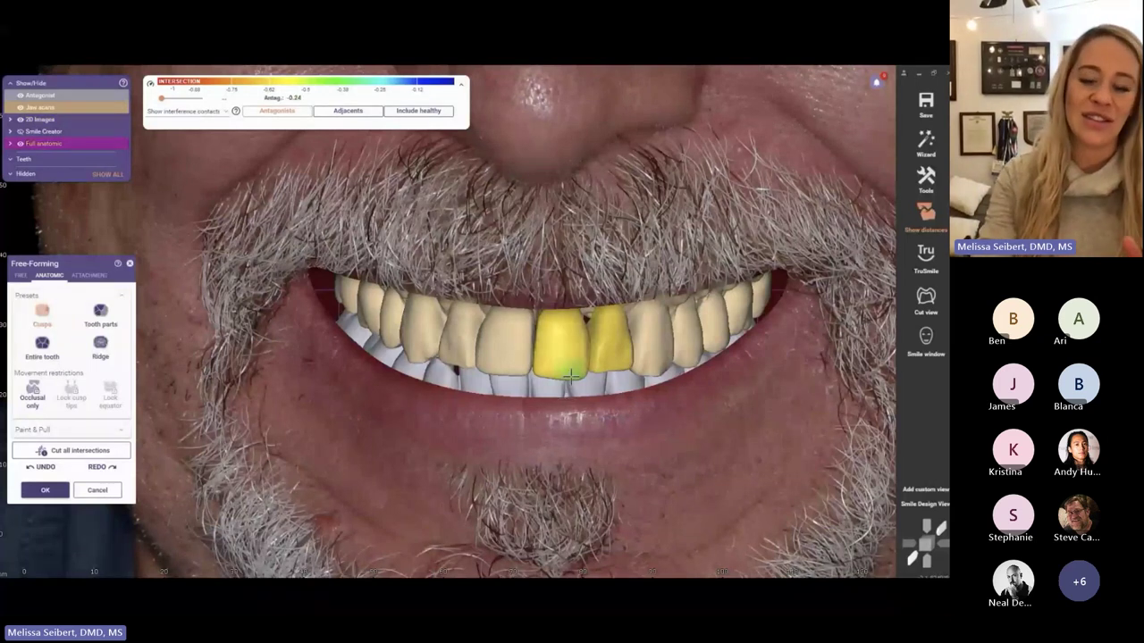
scroll(570, 375, "up", 4)
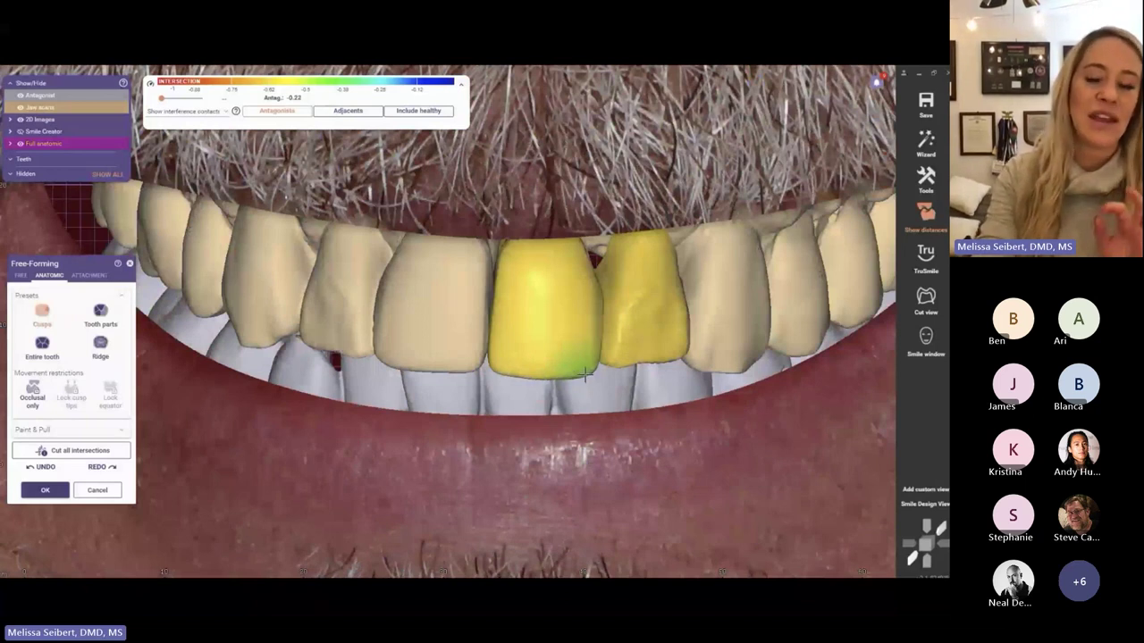
left_click(541, 375)
scroll(540, 396, "down", 3)
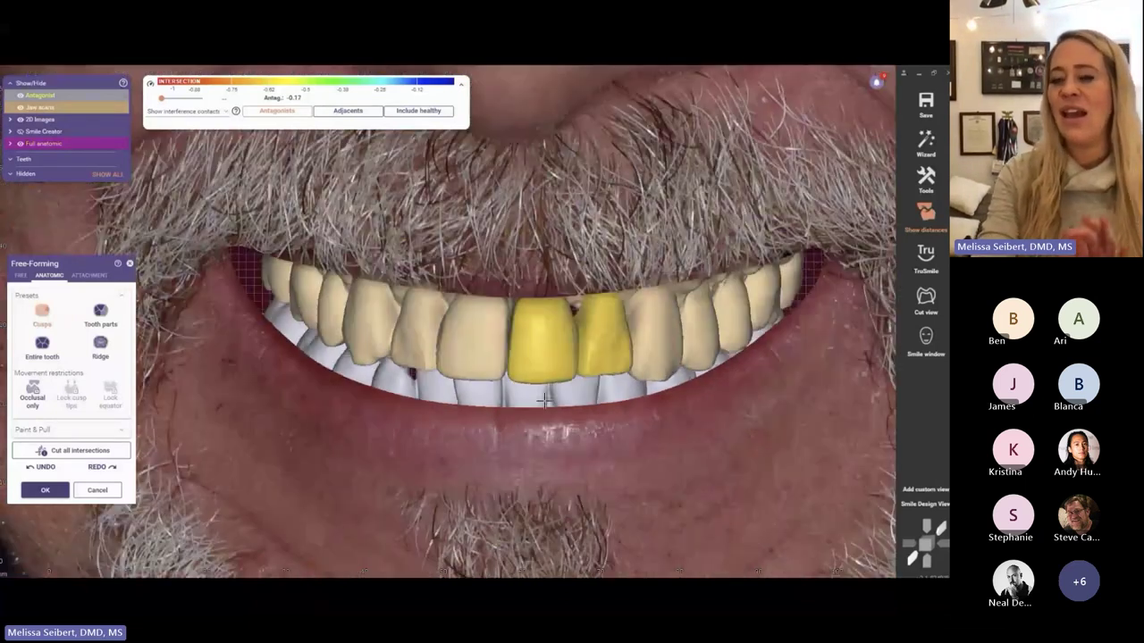
scroll(543, 401, "down", 2)
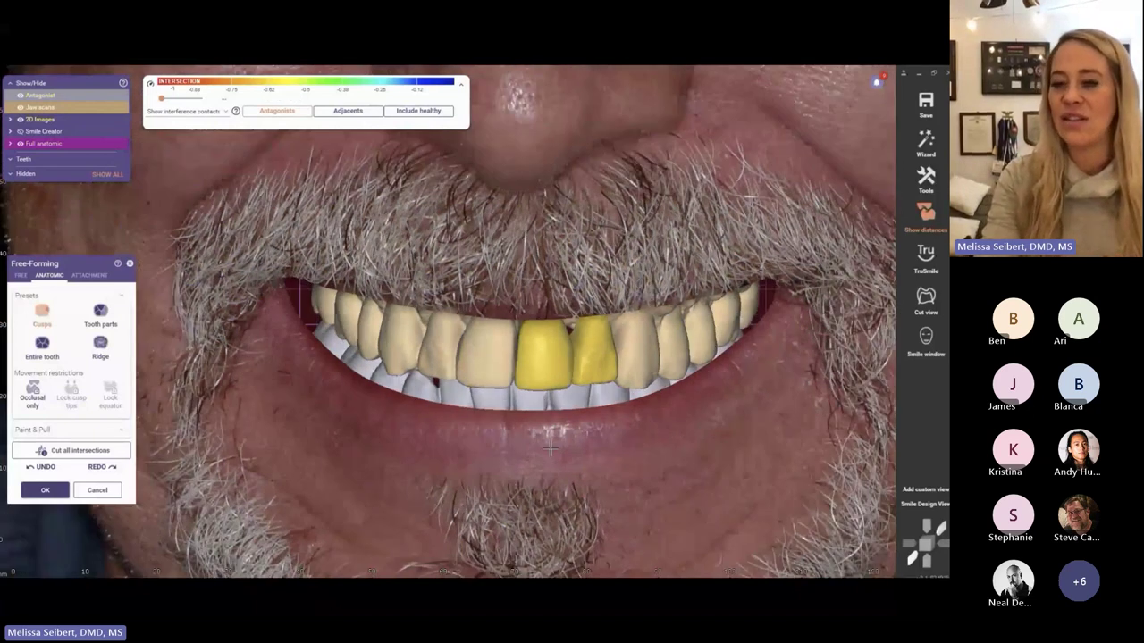
scroll(608, 399, "down", 1)
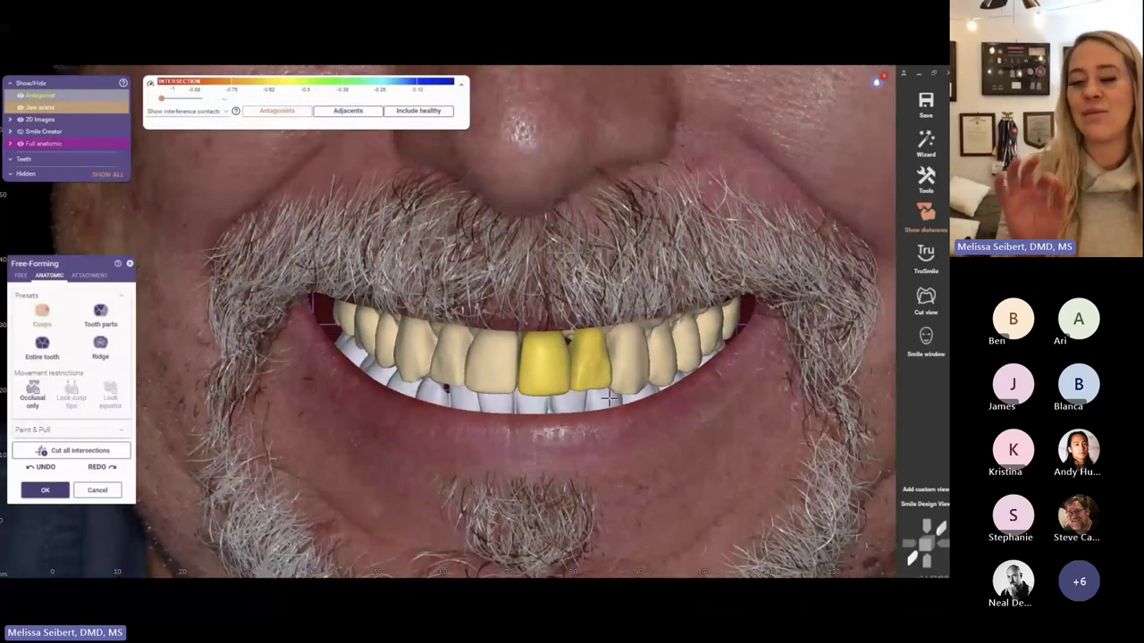
scroll(608, 400, "up", 4)
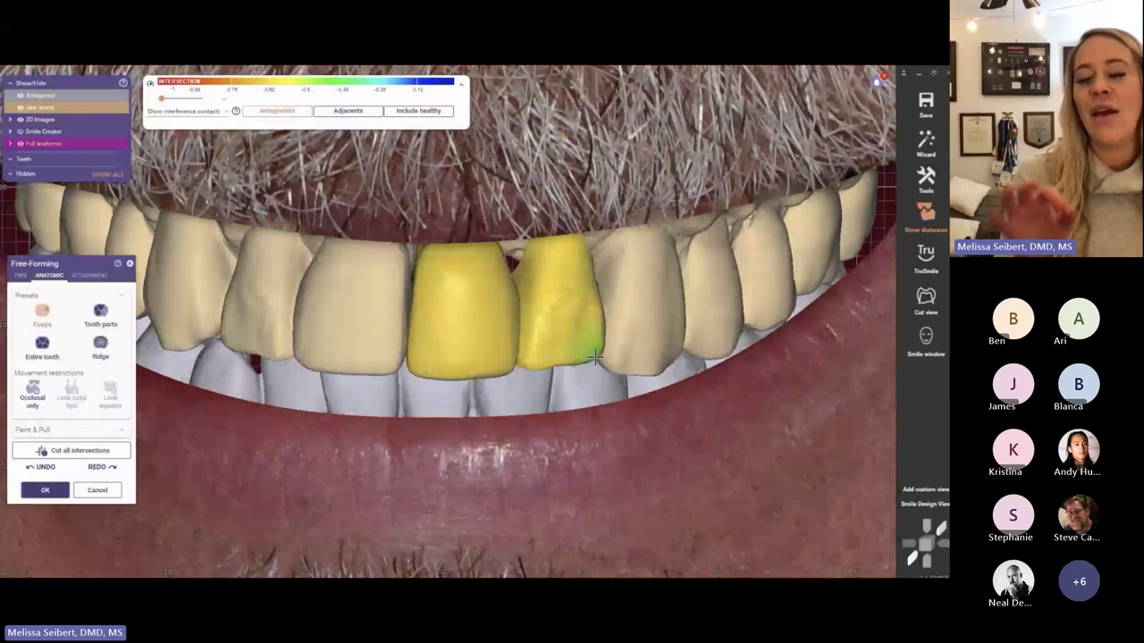
scroll(594, 357, "down", 5)
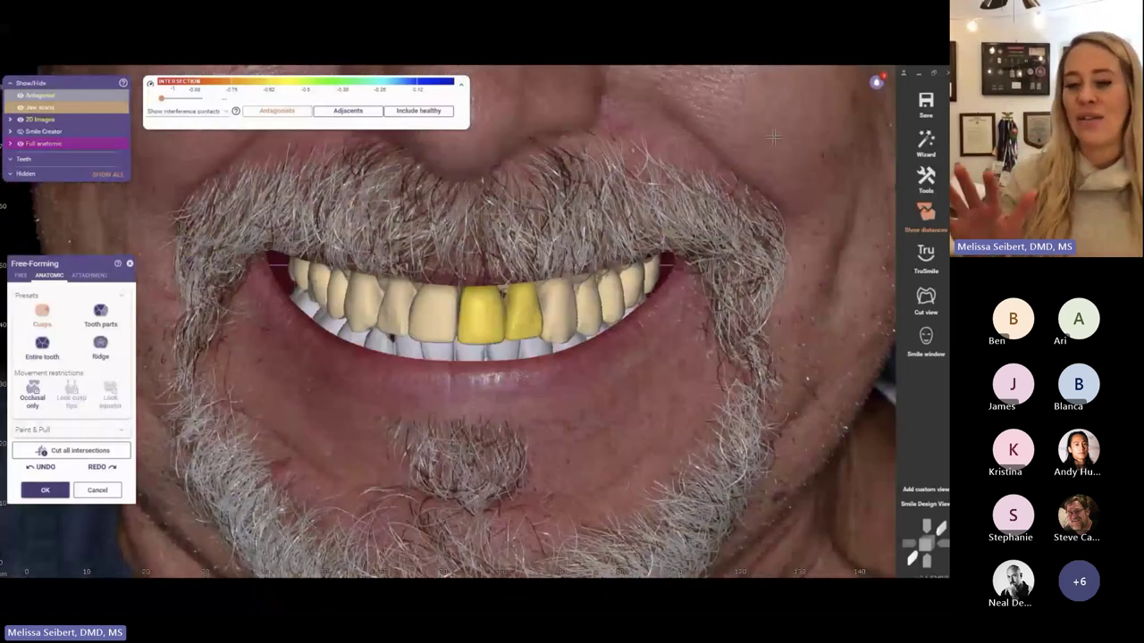
left_click(47, 489)
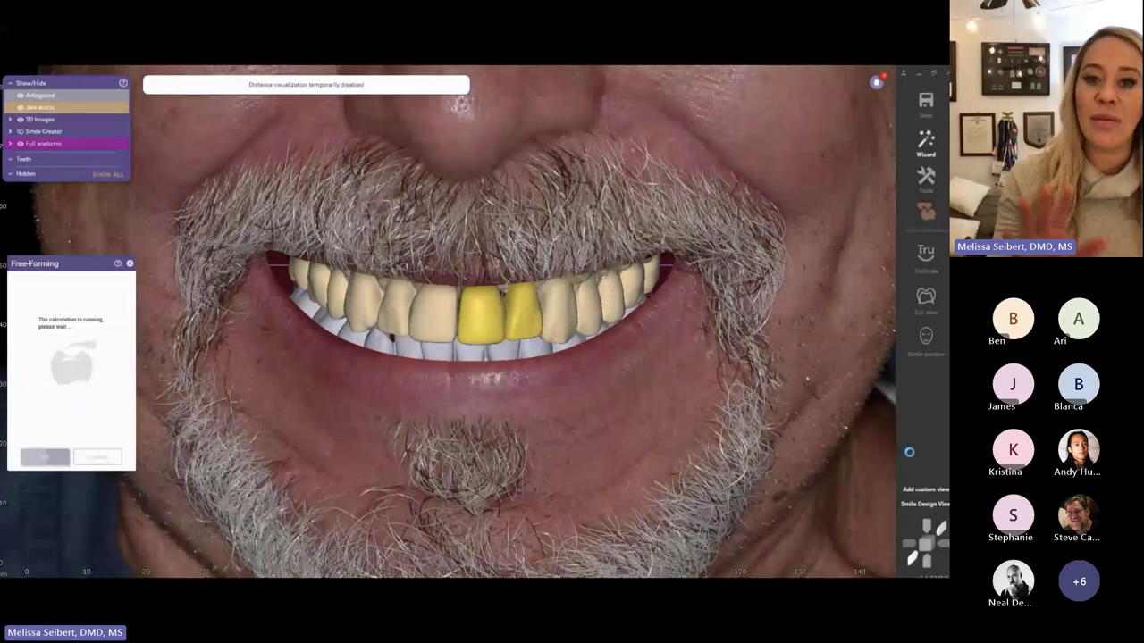
- Turn on the TruSmile rendering and start the articulator movement simulation for the designed teeth
left_click(925, 254)
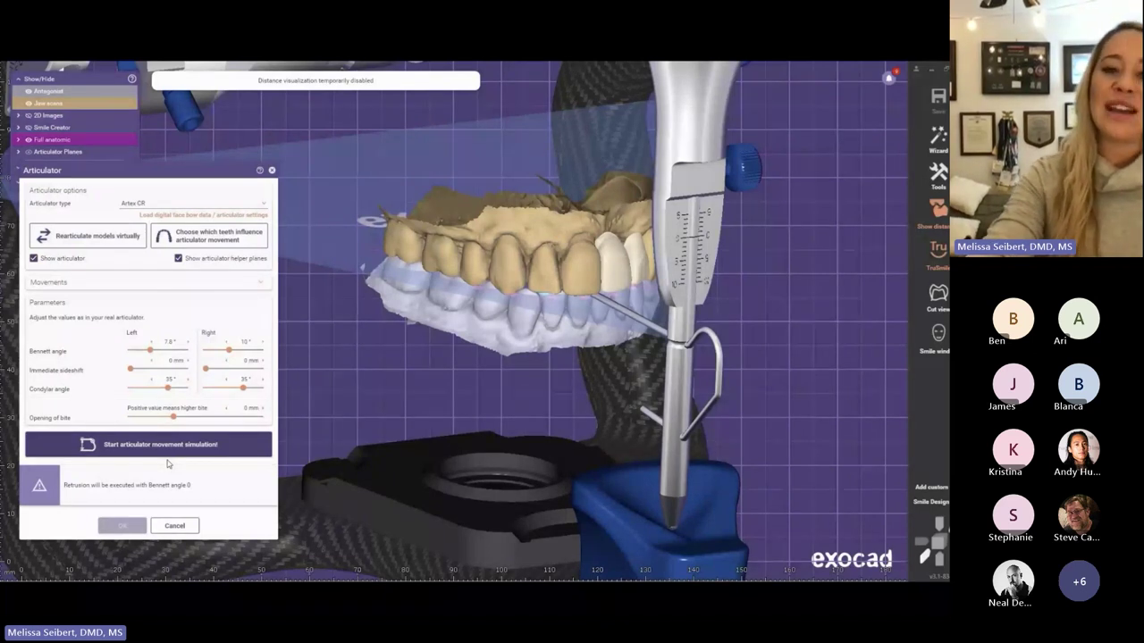
left_click(164, 445)
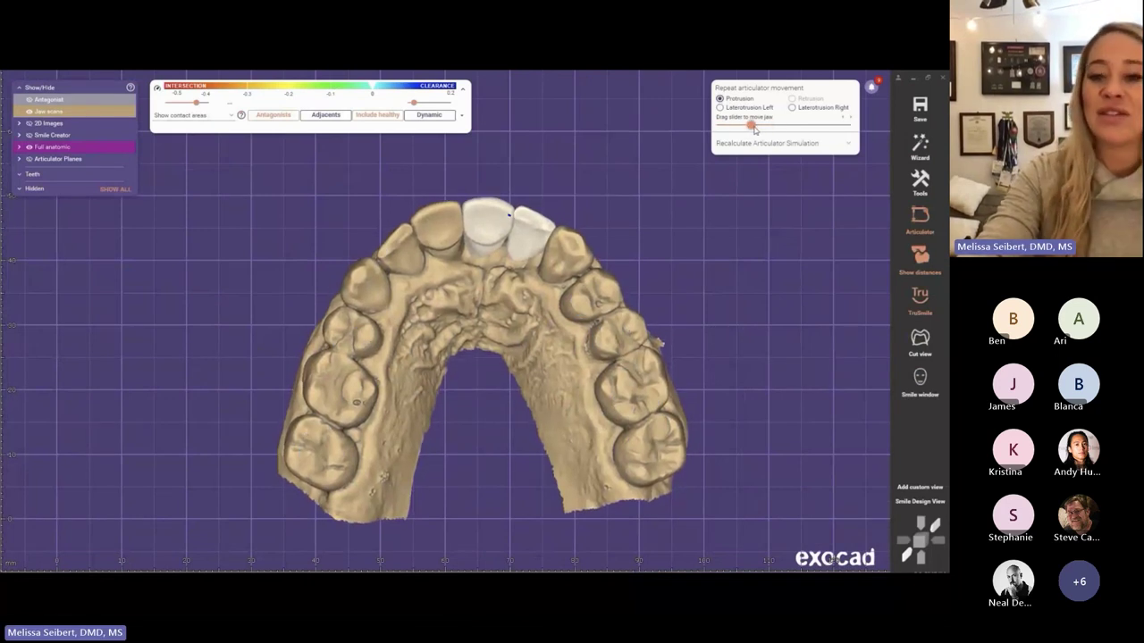
- Replay the left and right laterotrusion movements to examine the contact areas on the upper arch
left_click(720, 107)
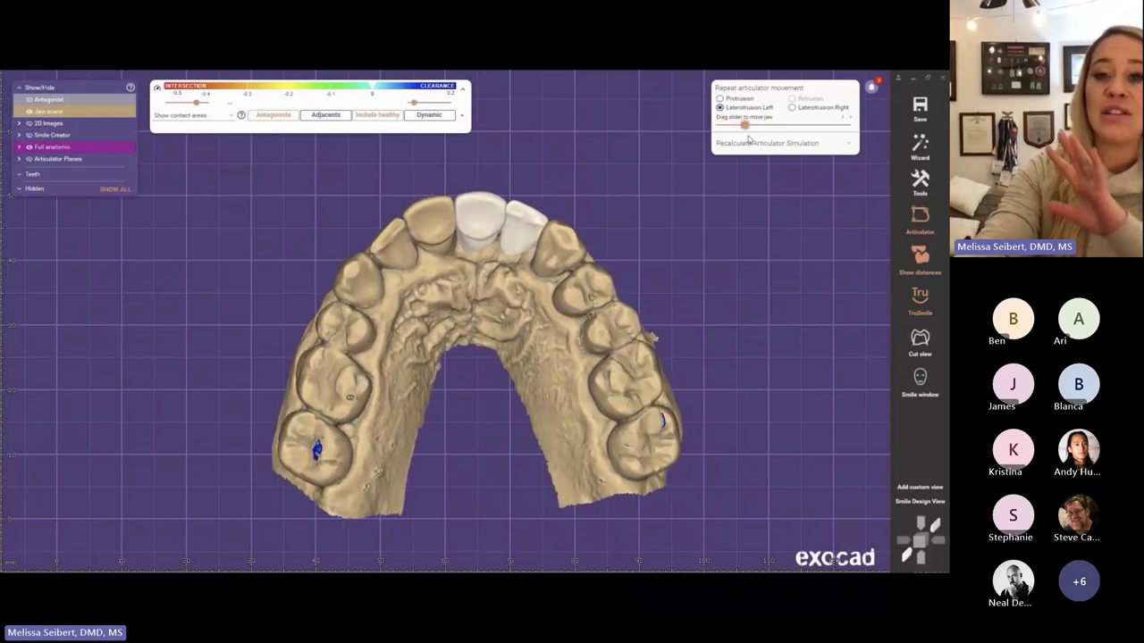
left_click(792, 107)
left_click_drag(720, 125, 755, 126)
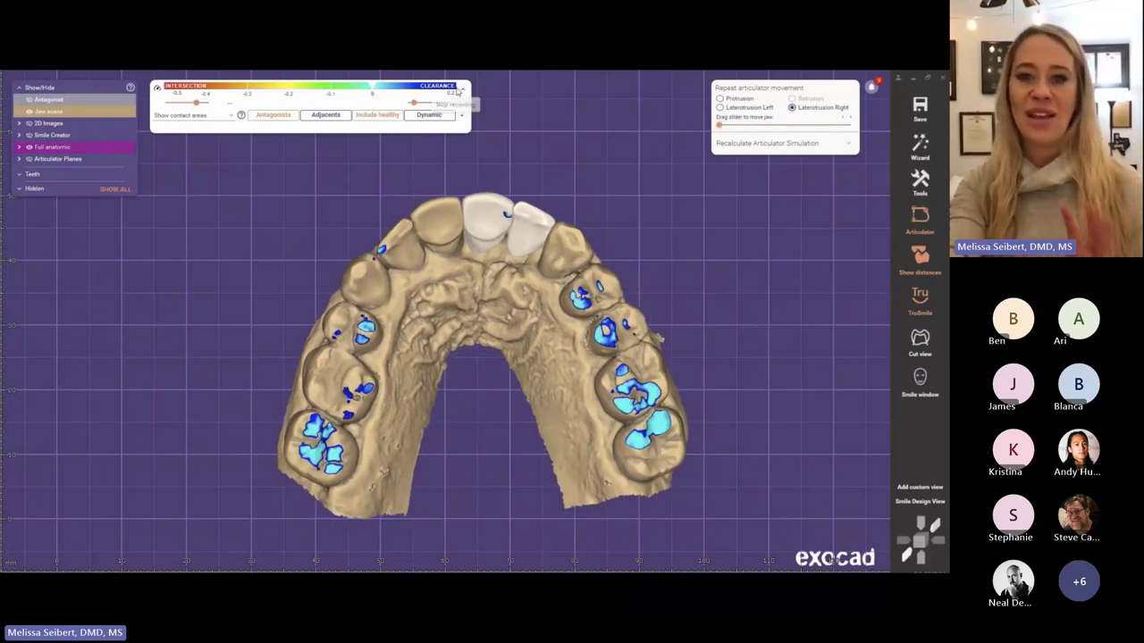
- Advance the presentation through the "One Implant or Two?" slide to the implant positioning view
key("Right")
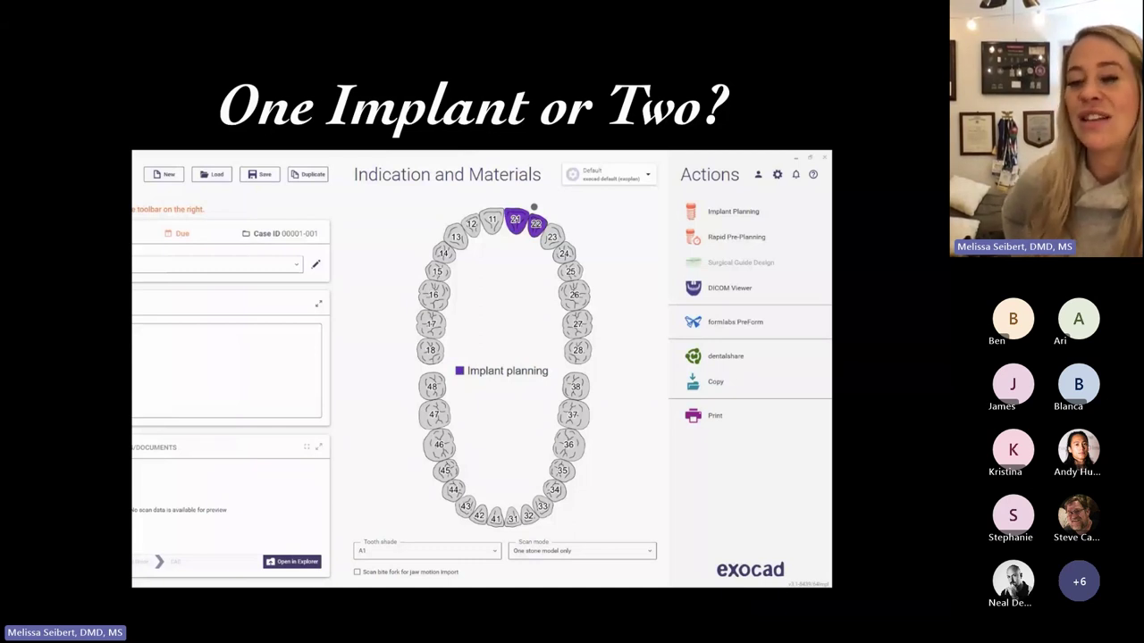
key("Right")
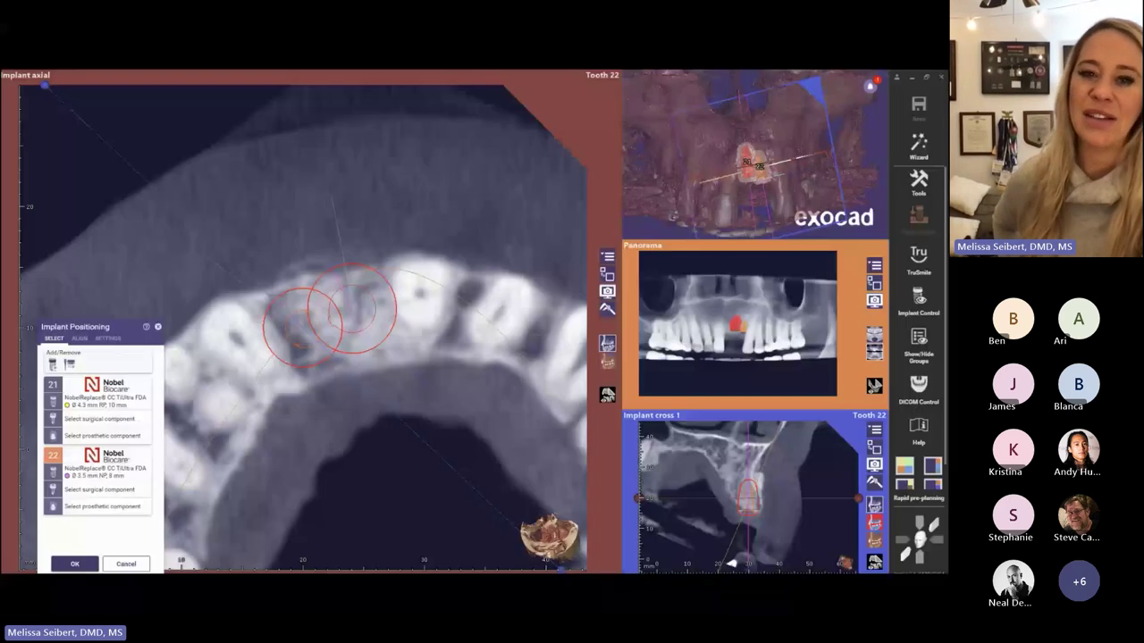
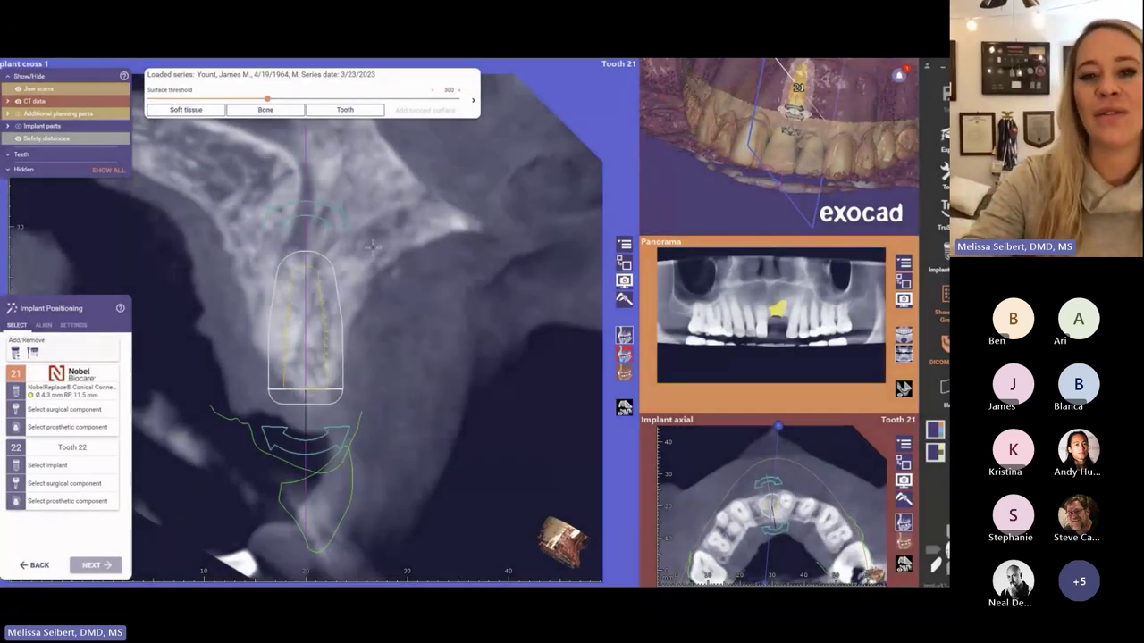
- Lengthen the tooth 21 implant to 13 mm and adjust its angulation in the cross-section
left_click_drag(304, 280, 305, 257)
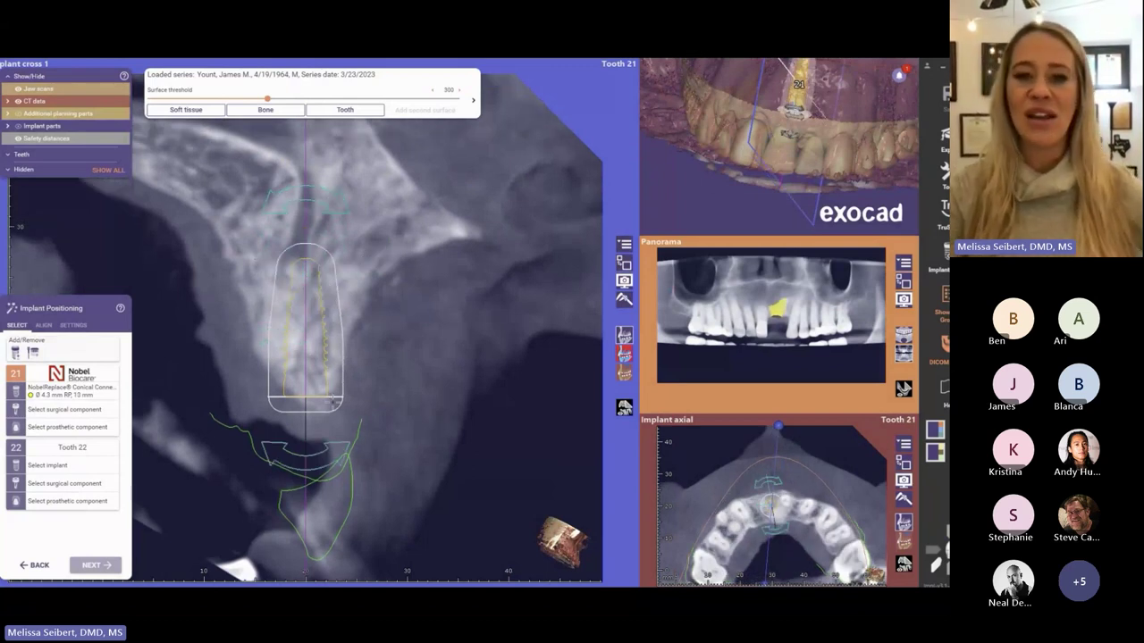
left_click_drag(333, 202, 357, 207)
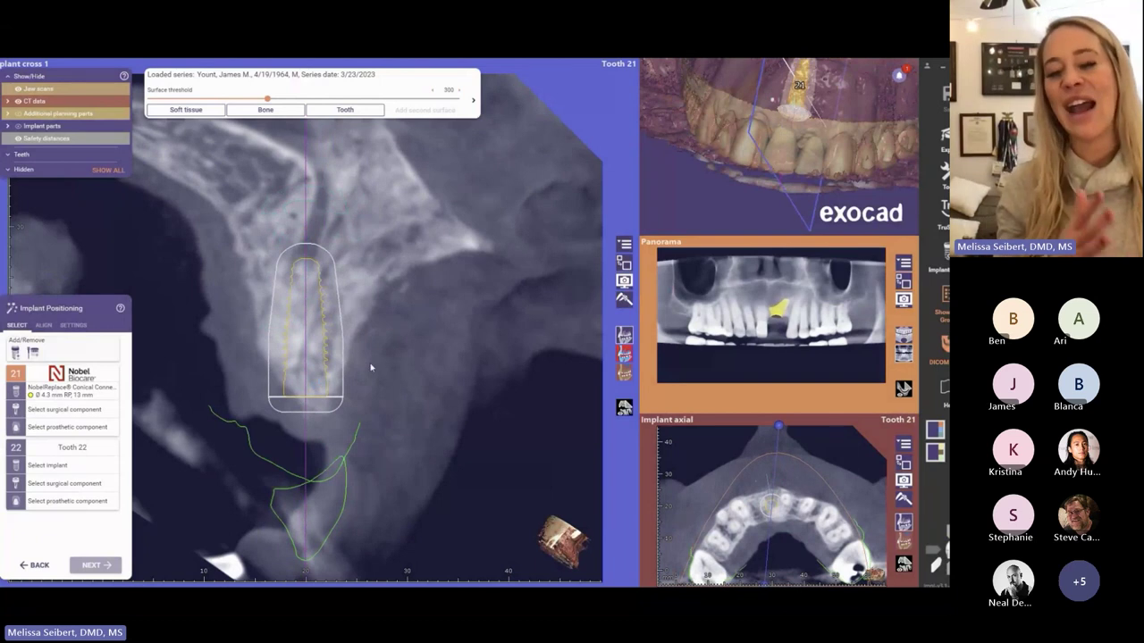
- Measure the distance from the facial side of the tooth 21 implant to the outer bone edge in the cross-section
key("m")
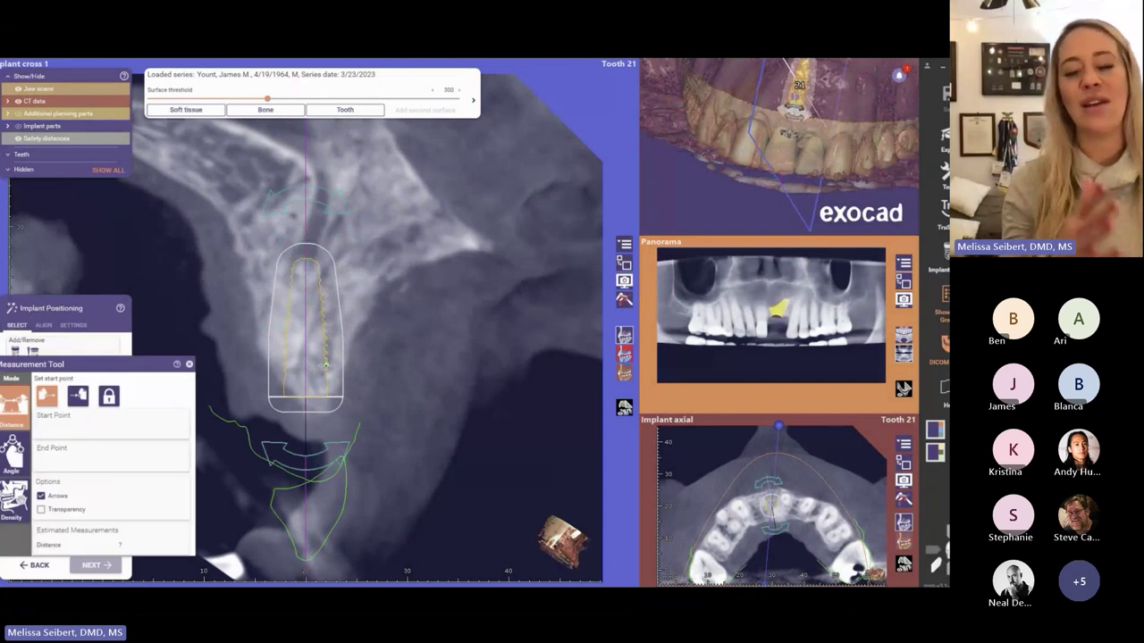
left_click(326, 364)
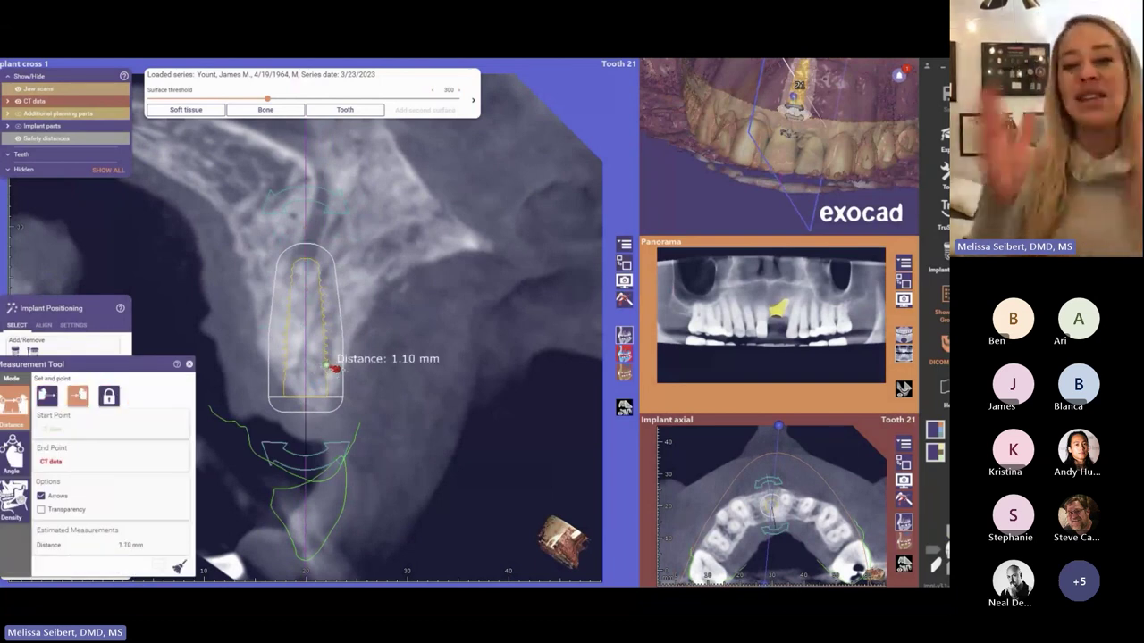
left_click(340, 370)
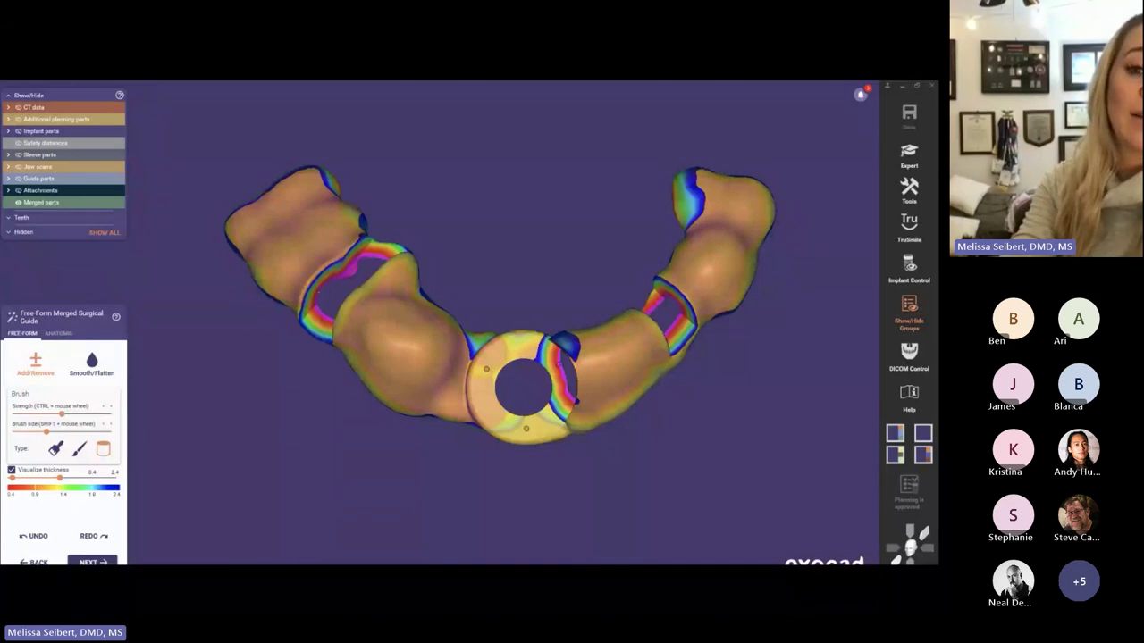
- Switch to PreForm to examine the surgical guide with its print supports, and return to the implant report slide
key("alt+Tab")
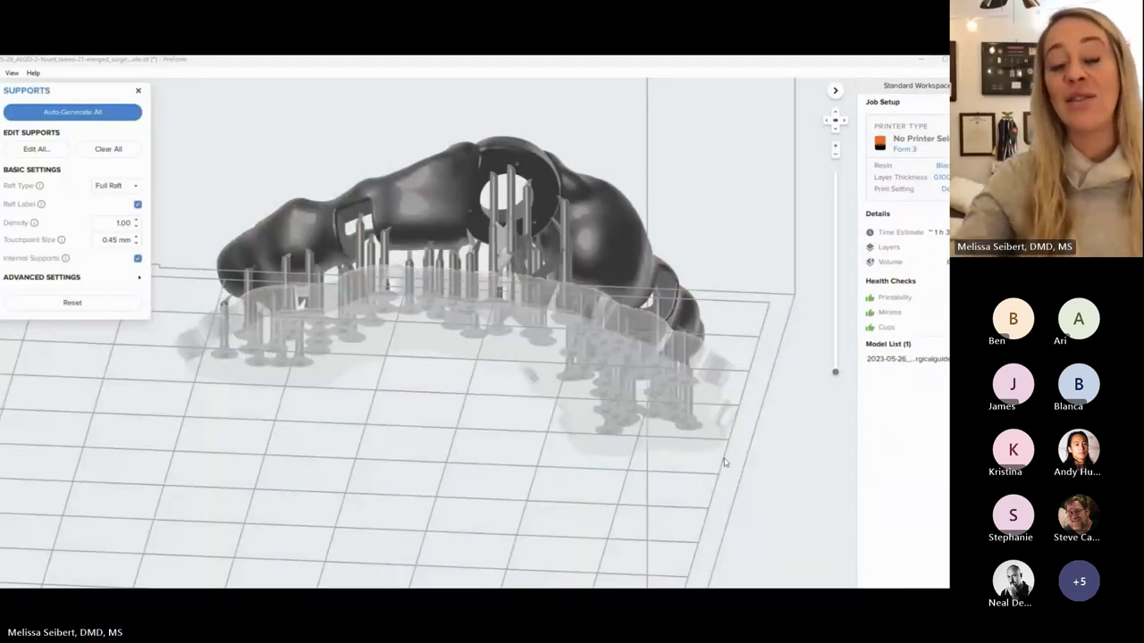
right_click_drag(770, 460, 612, 526)
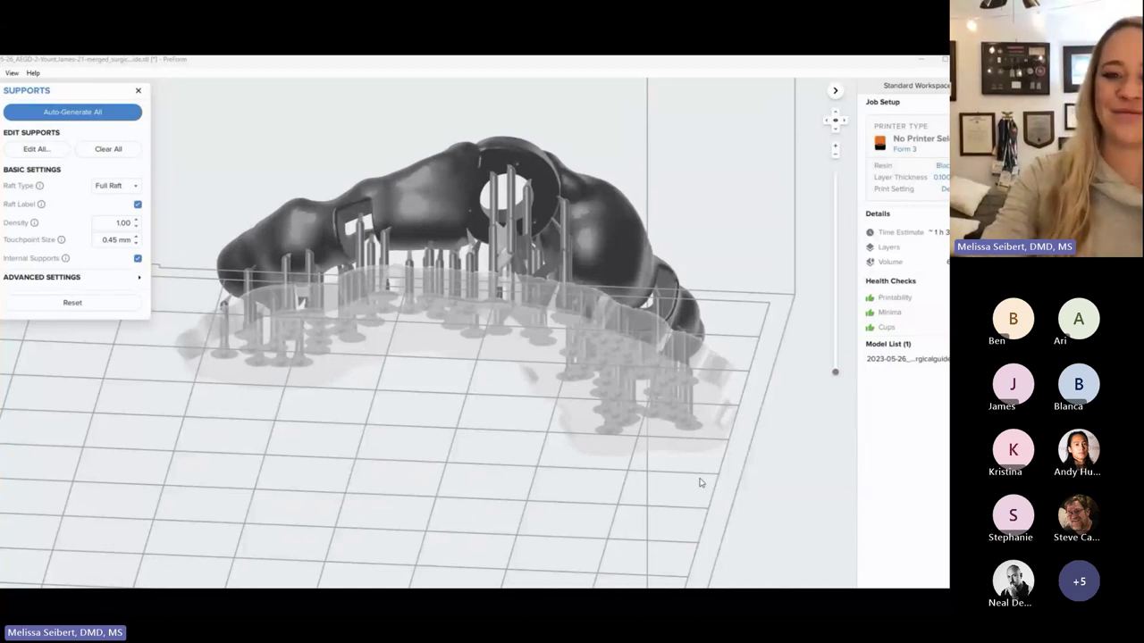
key("alt+Tab")
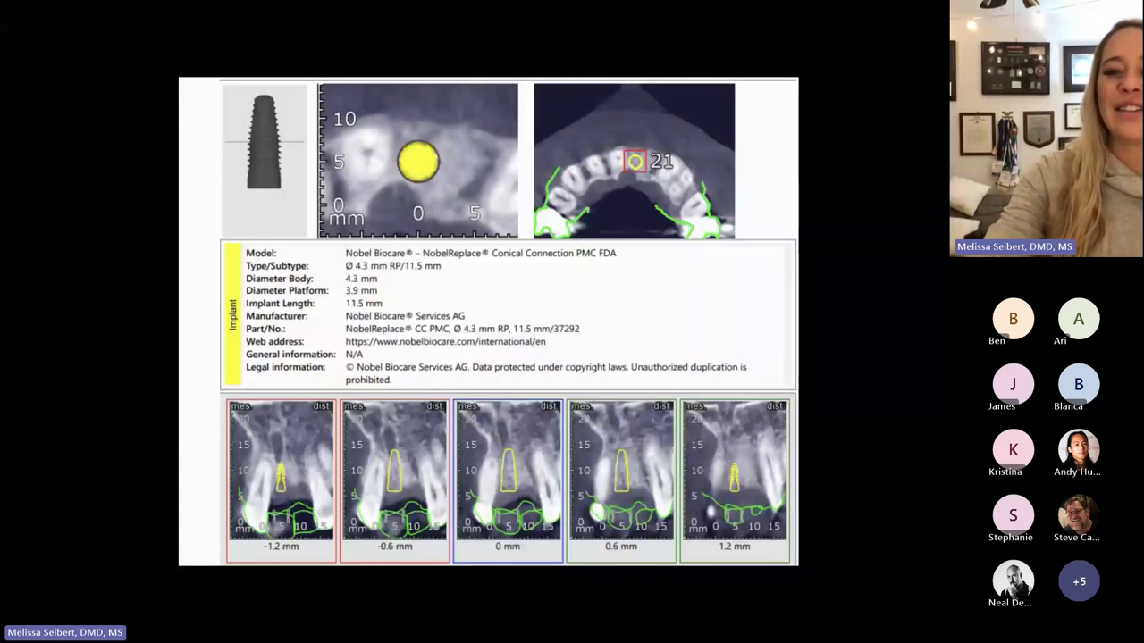